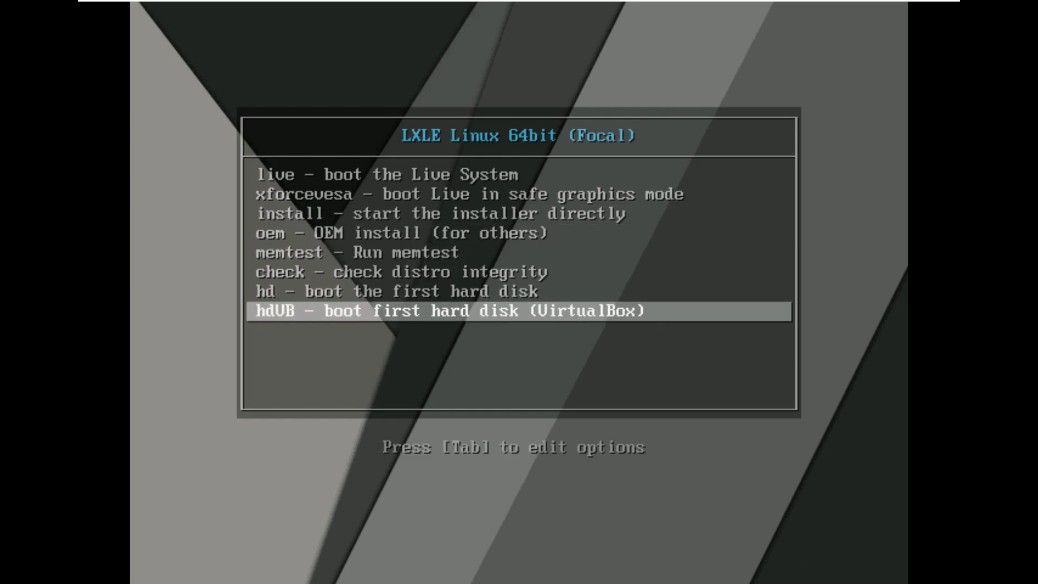
pyautogui.press('Up')
pyautogui.press('Up')
pyautogui.press('Up')
pyautogui.press('Up')
pyautogui.press('Up')
# Boot the 'install - start the installer directly' entry from the LXLE boot menu
pyautogui.press('Down')
pyautogui.press('Down')
pyautogui.press('Down')
pyautogui.press('Down')
pyautogui.press('Down')
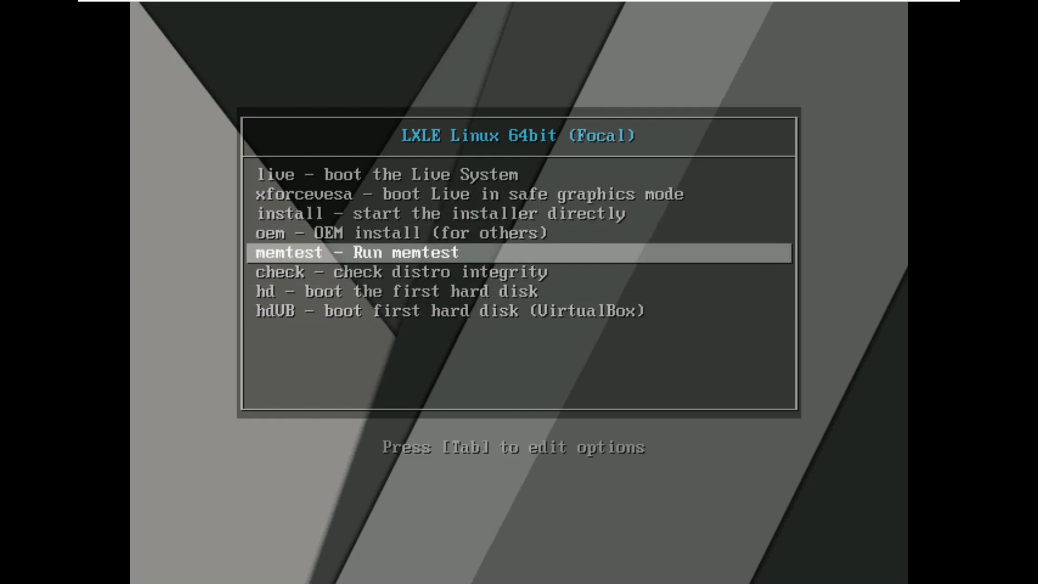
pyautogui.press('Up')
pyautogui.press('Up')
pyautogui.press('Up')
pyautogui.press('Up')
pyautogui.press('Up')
pyautogui.press('Up')
pyautogui.press('Down')
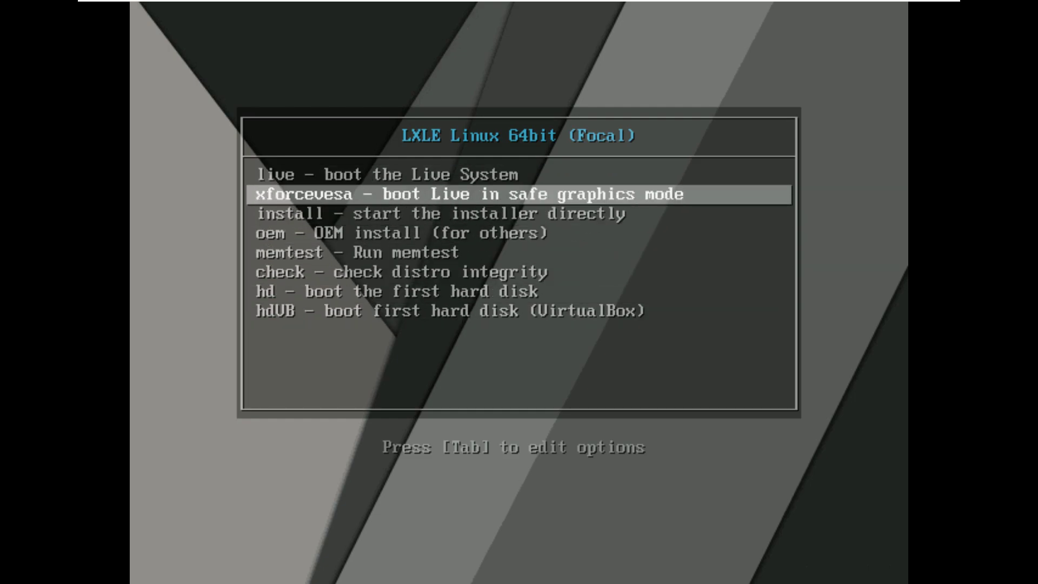
pyautogui.press('Down')
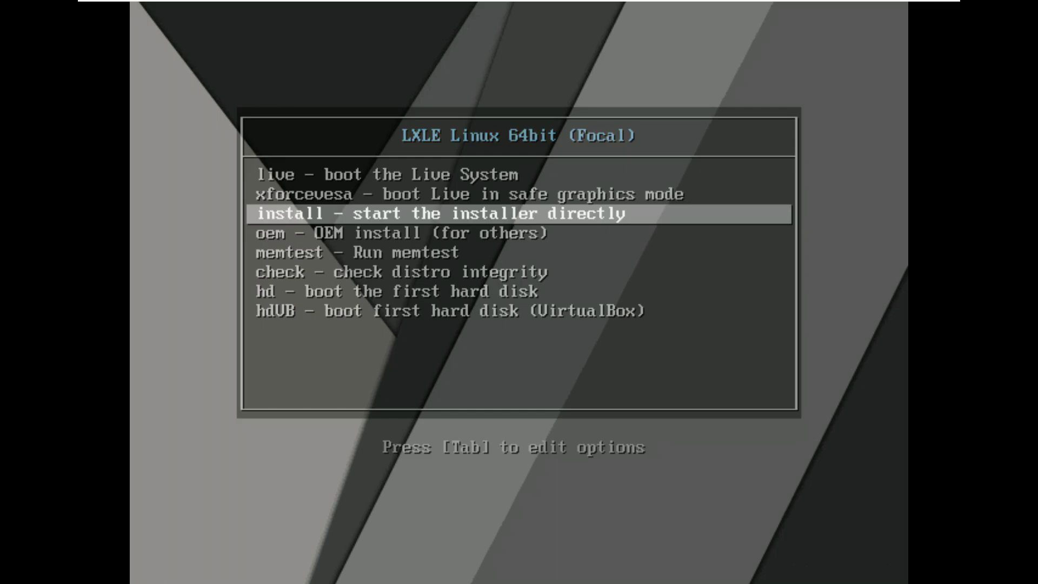
pyautogui.press('Return')
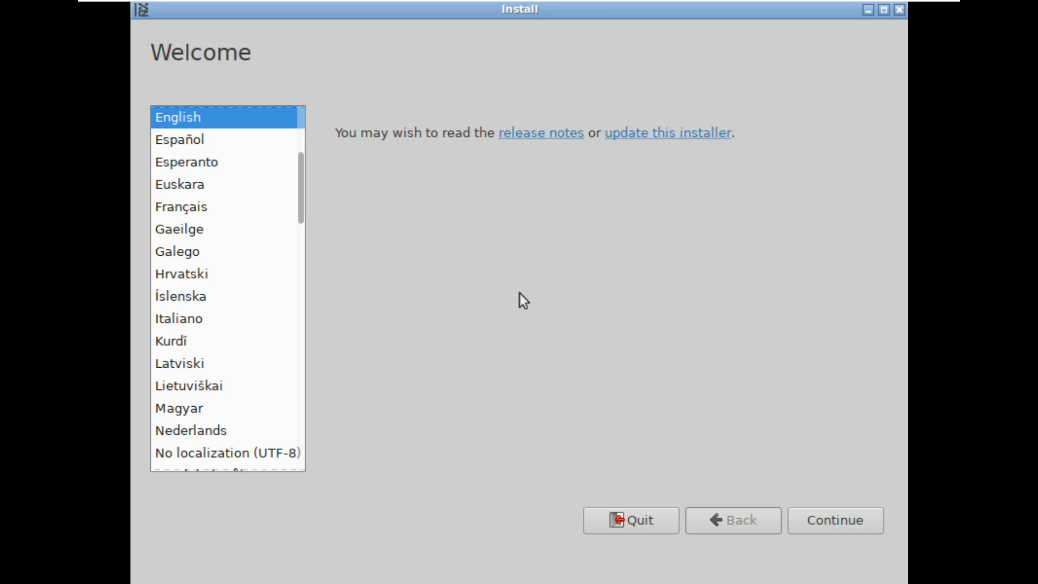
# Keep English as the installer language and English (US) as the keyboard layout
pyautogui.moveTo(299, 171); pyautogui.dragTo(341, 109)
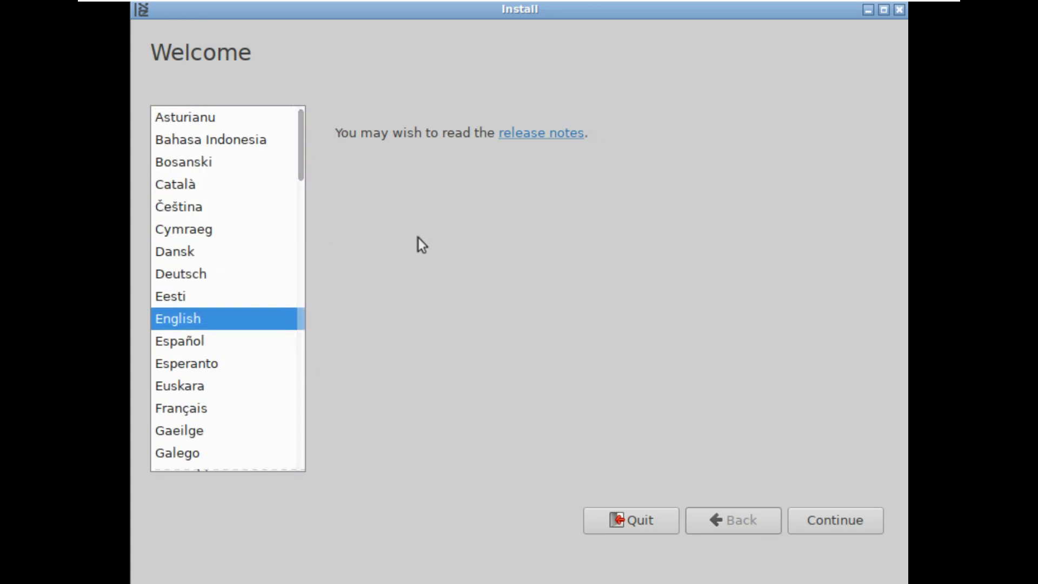
pyautogui.click(813, 511)
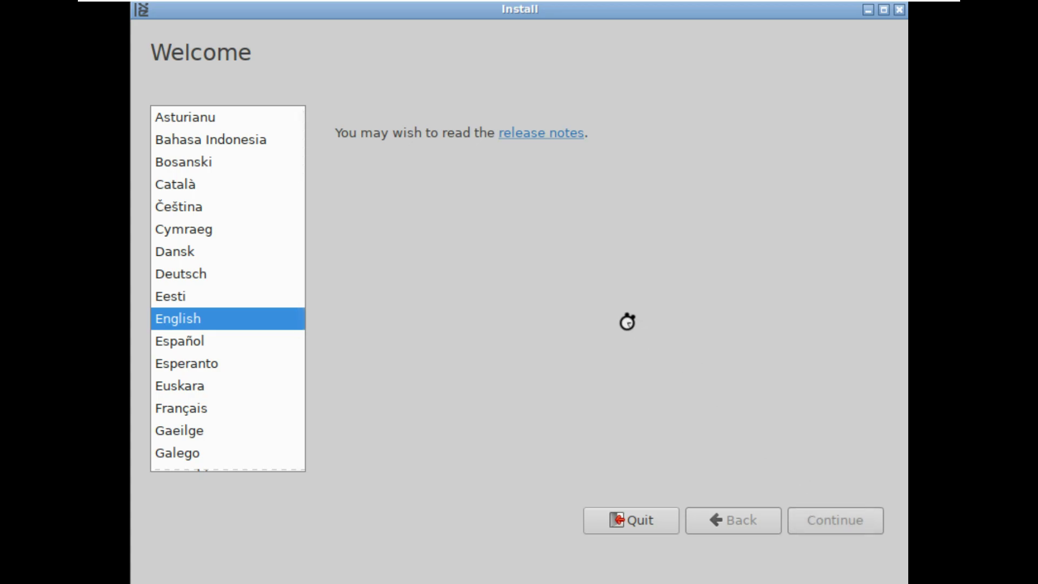
pyautogui.scroll(1, 505, 207)
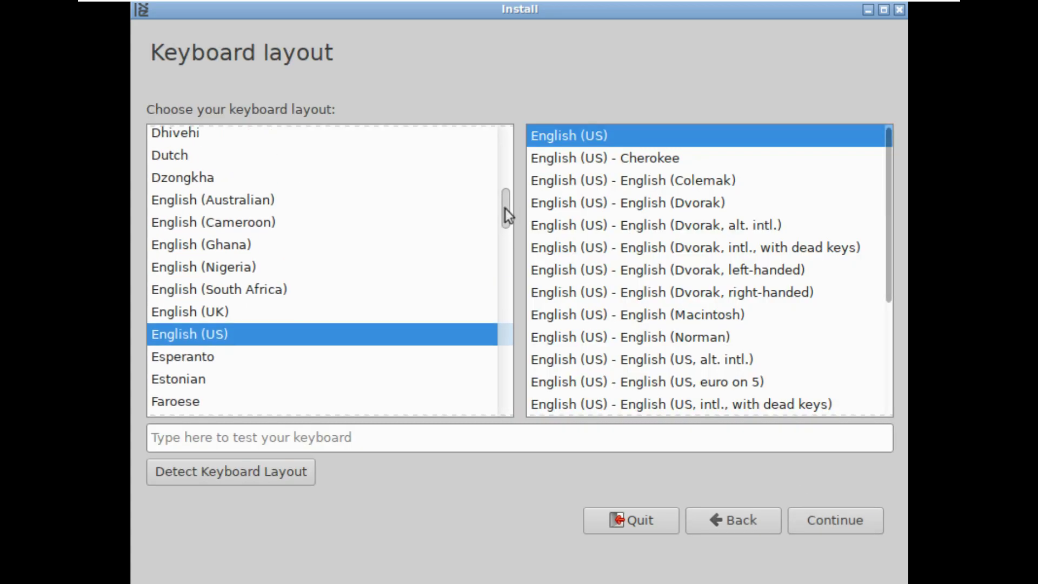
pyautogui.scroll(-1, 505, 207)
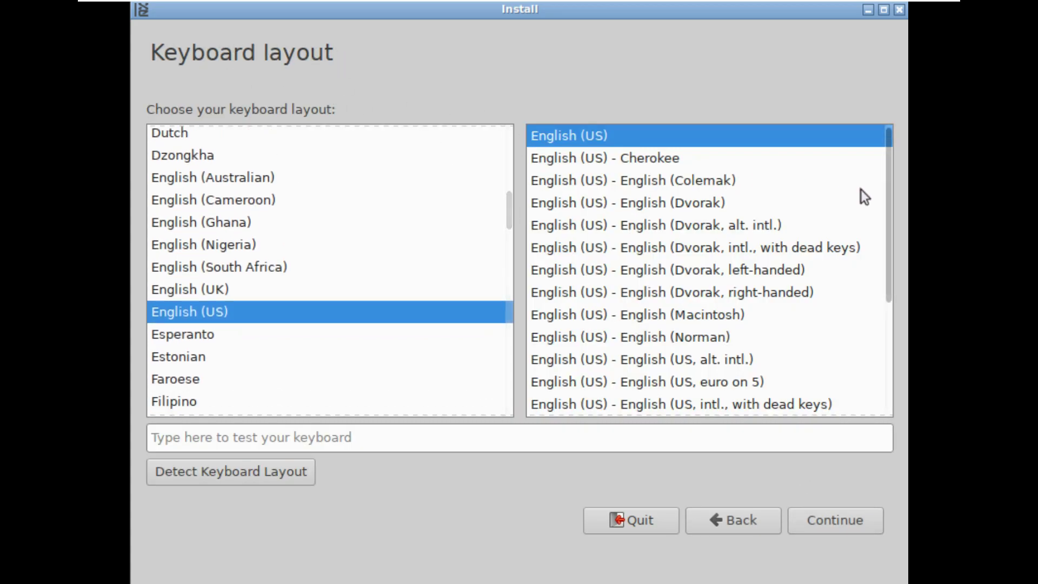
pyautogui.moveTo(887, 211)
pyautogui.mouseDown()
pyautogui.moveTo(890, 365)
pyautogui.moveTo(869, 212)
pyautogui.mouseUp()
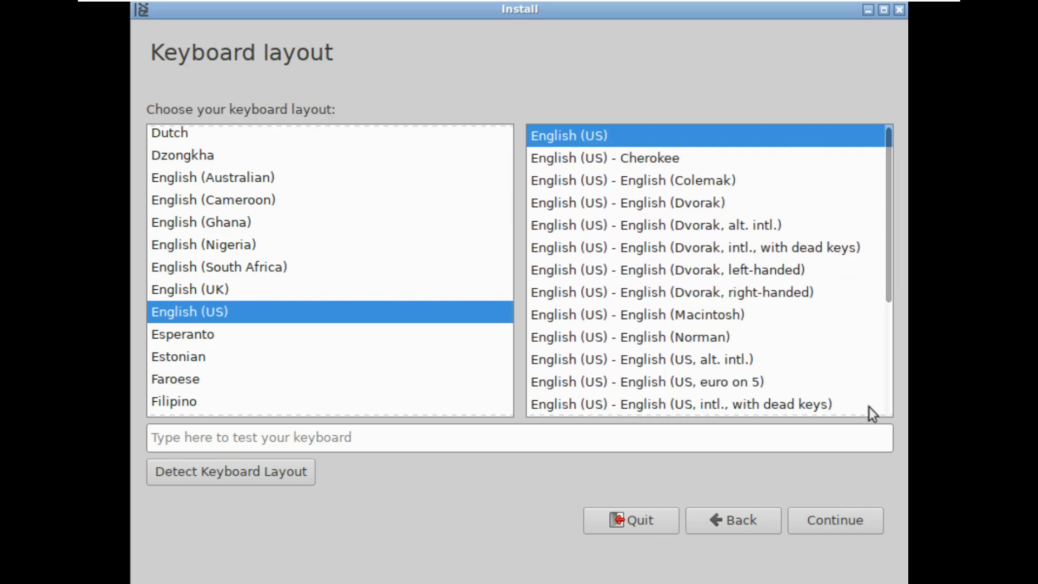
pyautogui.click(839, 513)
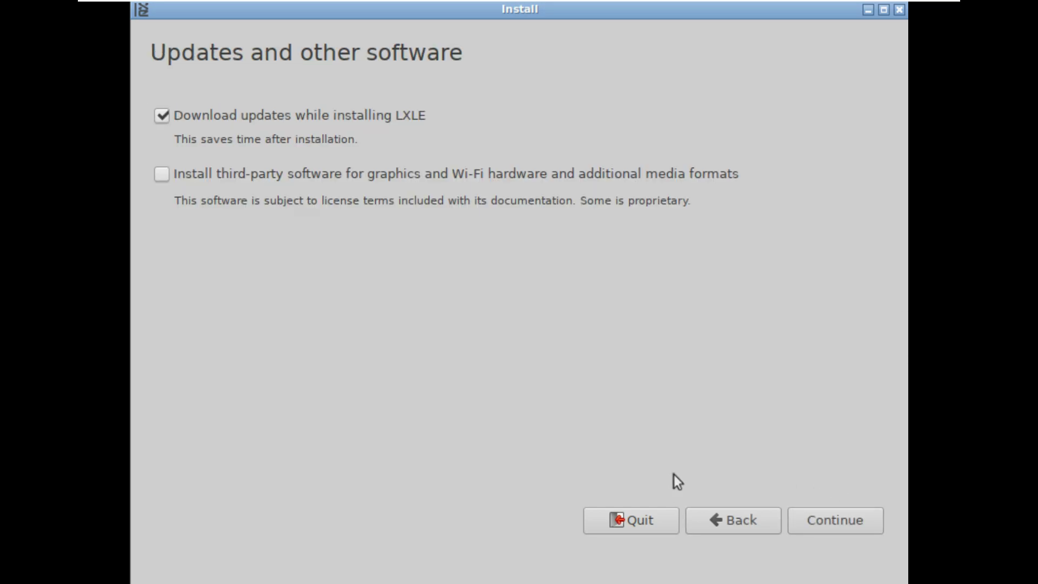
# Enable installing third-party software for graphics, Wi-Fi and media formats, keeping update downloads on
pyautogui.click(426, 177)
pyautogui.click(833, 521)
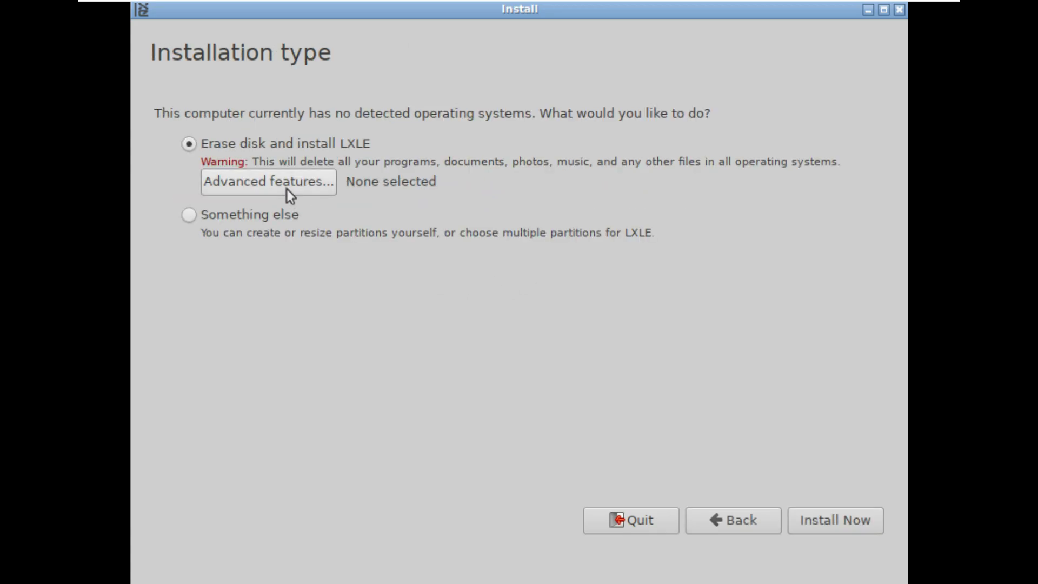
# Choose 'Erase disk and install LXLE', start the install and approve writing changes to disk
pyautogui.click(287, 189)
pyautogui.click(547, 388)
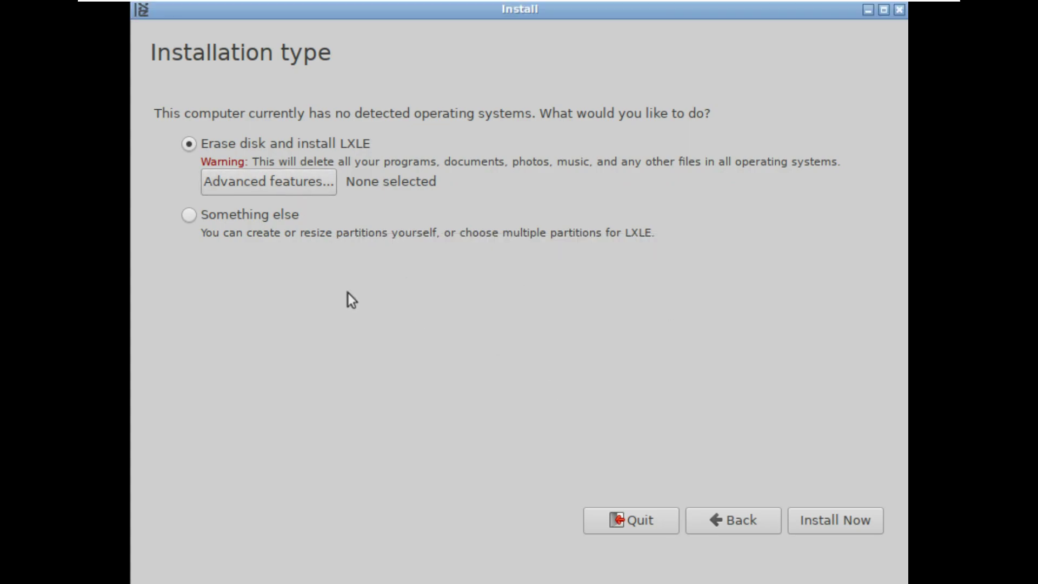
pyautogui.click(274, 225)
pyautogui.click(295, 149)
pyautogui.click(825, 520)
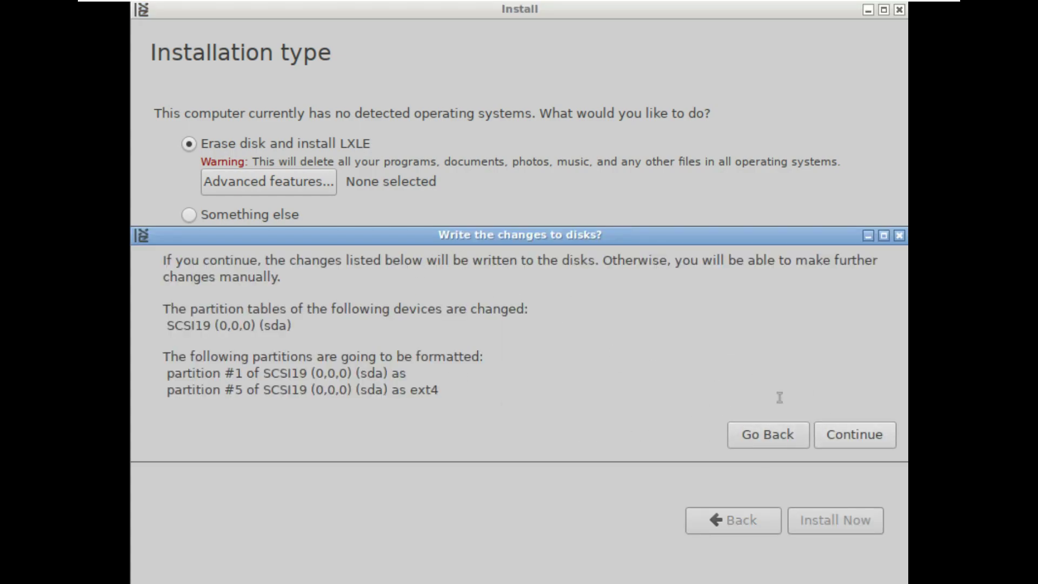
pyautogui.click(835, 437)
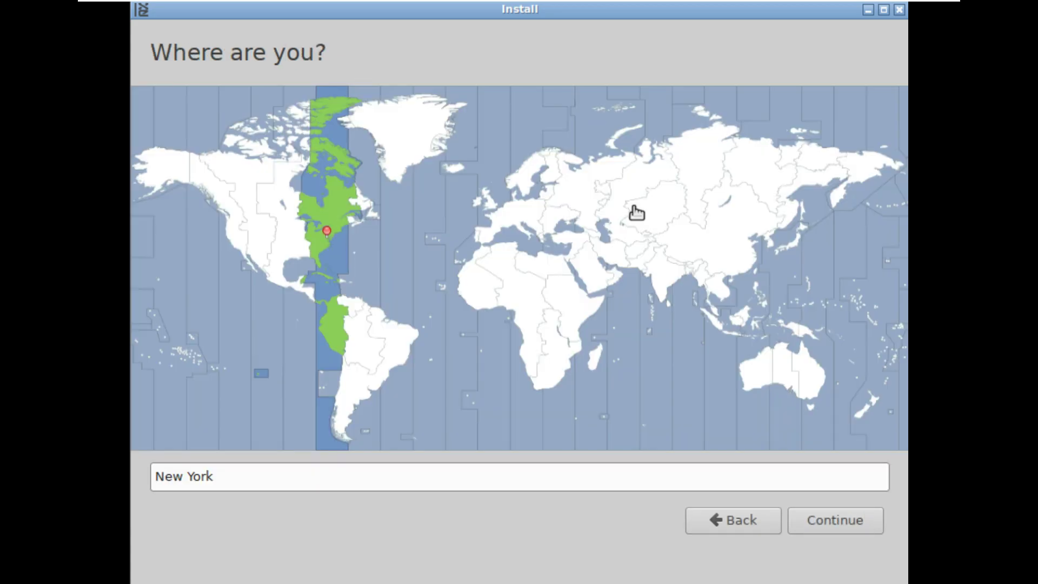
# Set the time zone to Los Angeles
pyautogui.click(233, 238)
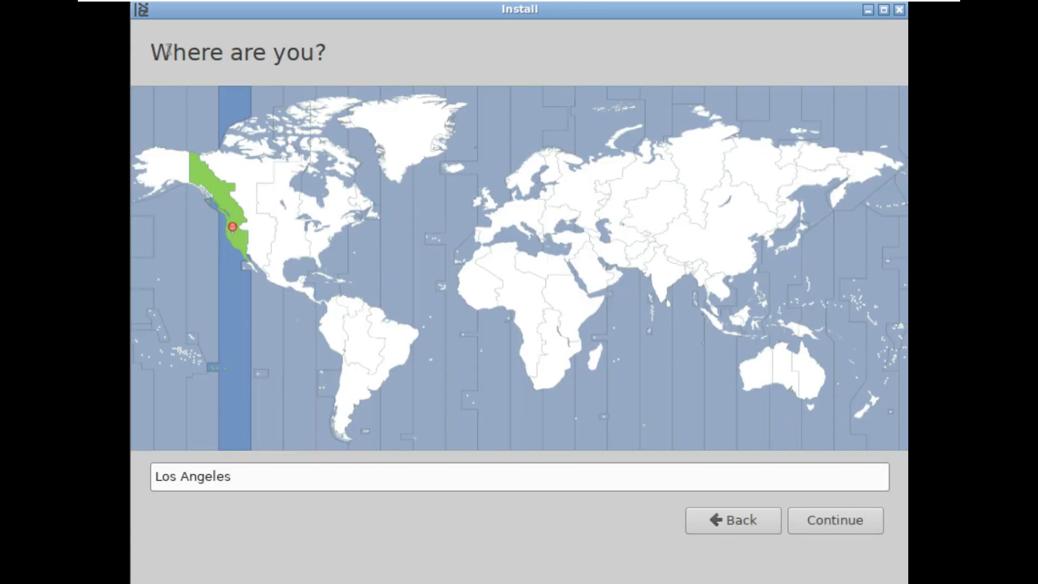
pyautogui.moveTo(234, 477); pyautogui.dragTo(155, 476)
pyautogui.click(831, 523)
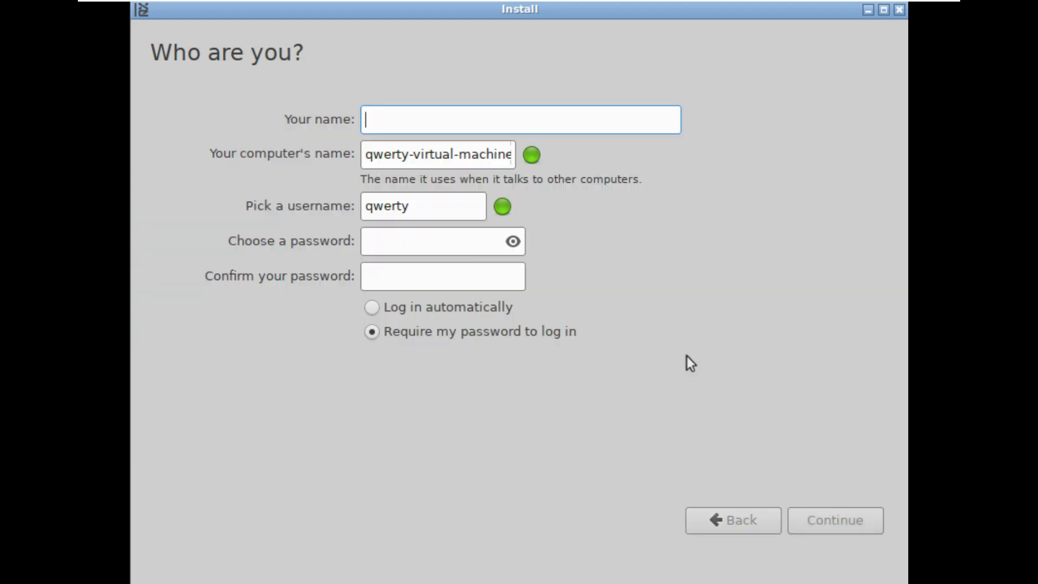
# Enable automatic login and fill in the user's name and the computer name
pyautogui.click(437, 305)
pyautogui.write('runboxing')
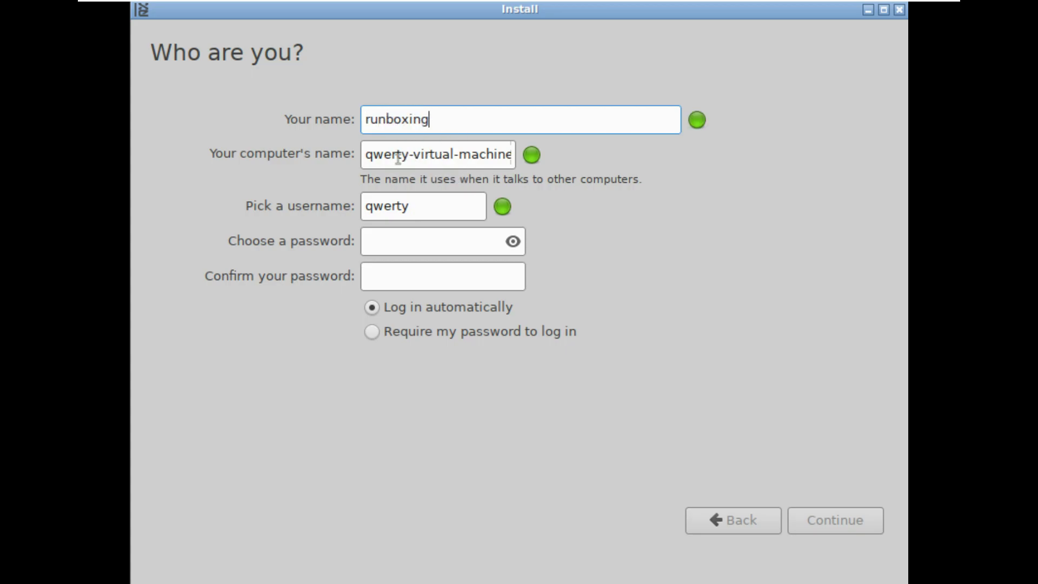
pyautogui.moveTo(401, 156); pyautogui.dragTo(510, 179)
pyautogui.hotkey('ctrl', 'a')
pyautogui.write('runboxing')
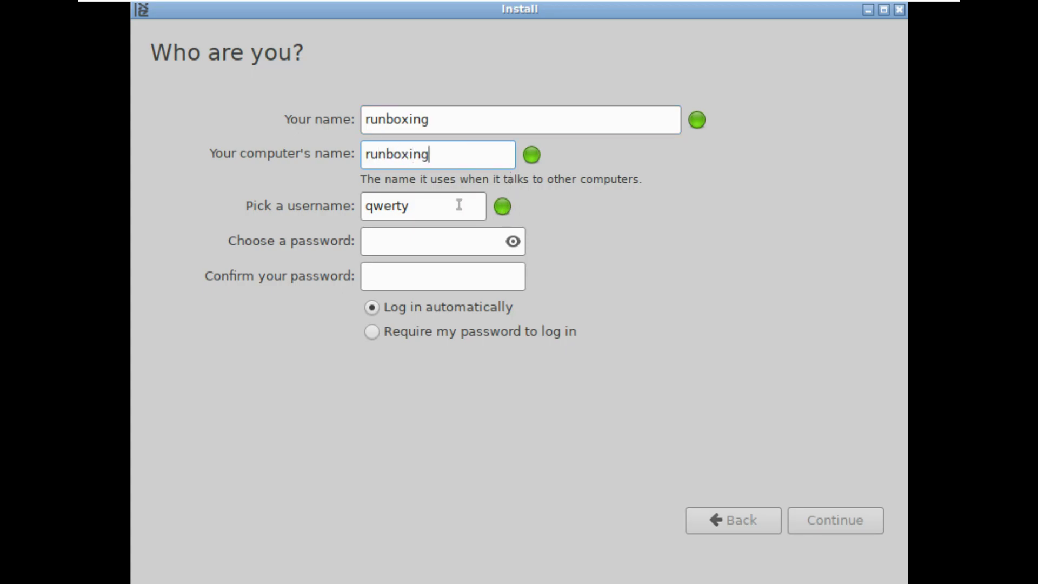
# Enter the username and the account password twice, then begin the installation
pyautogui.moveTo(459, 205); pyautogui.dragTo(344, 203)
pyautogui.write('runboxing')
pyautogui.click(512, 241)
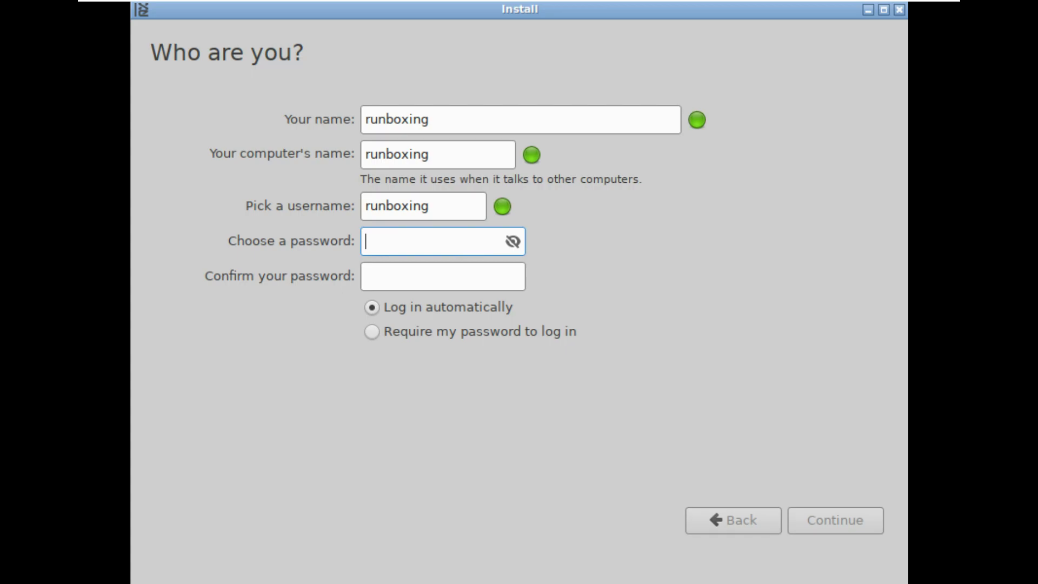
pyautogui.write('12345')
pyautogui.click(457, 272)
pyautogui.write('12345')
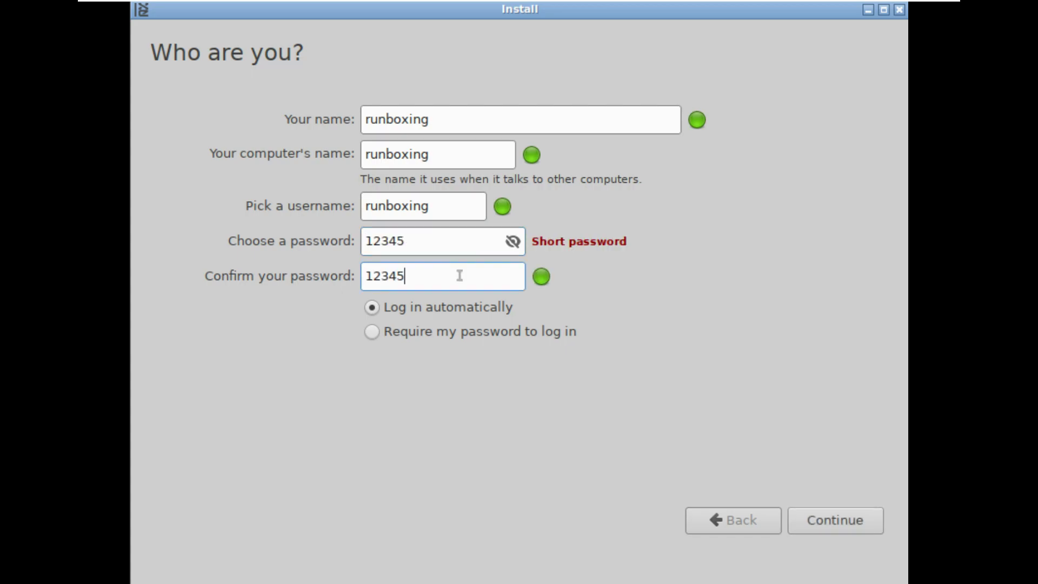
pyautogui.click(848, 527)
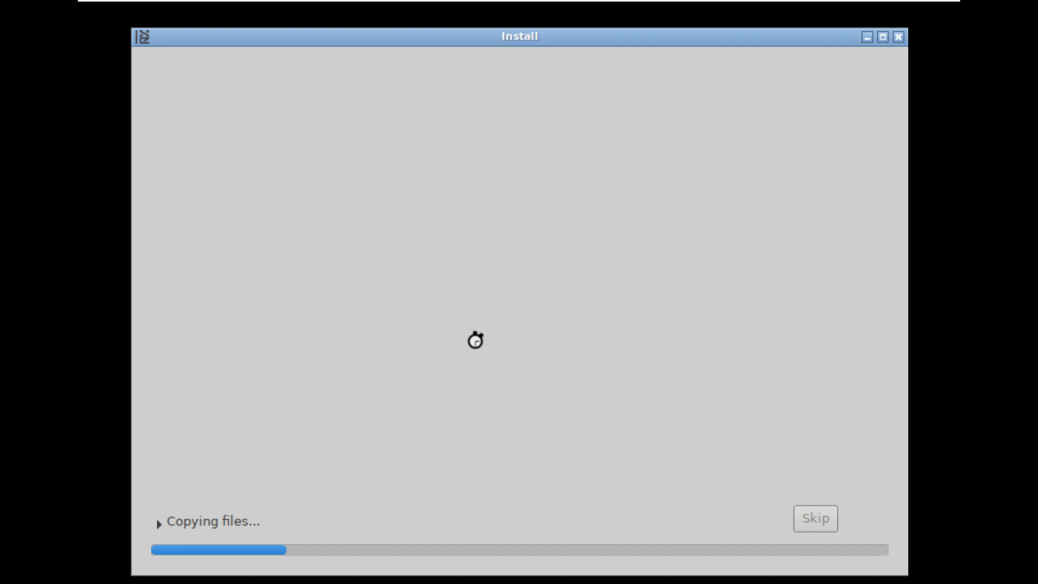
# Expand the 'Copying files...' log and wait for the installation to finish
pyautogui.click(203, 523)
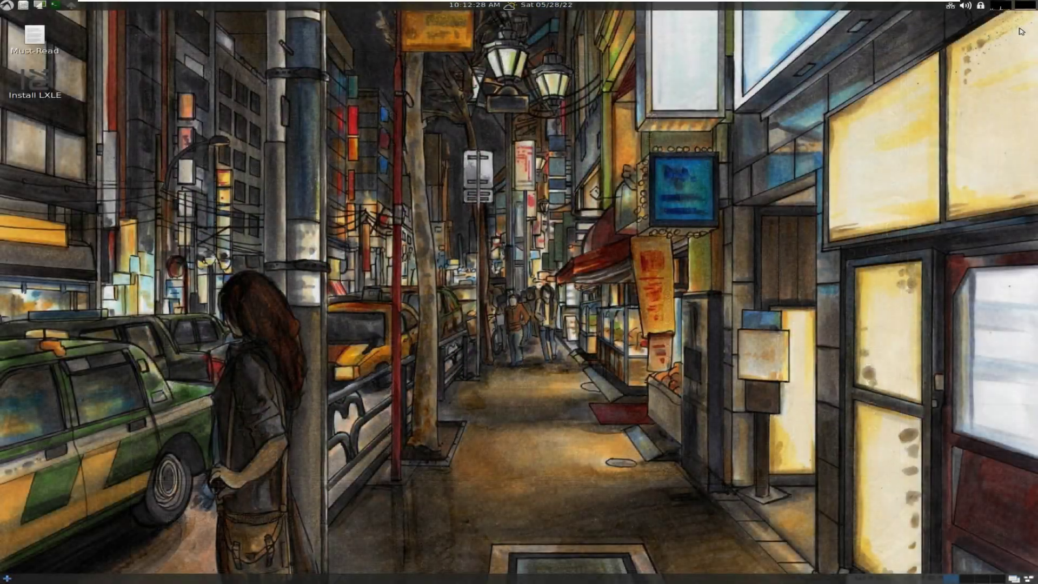
# Open the Task Manager maximized and view and dismiss its About information
pyautogui.click(1021, 8)
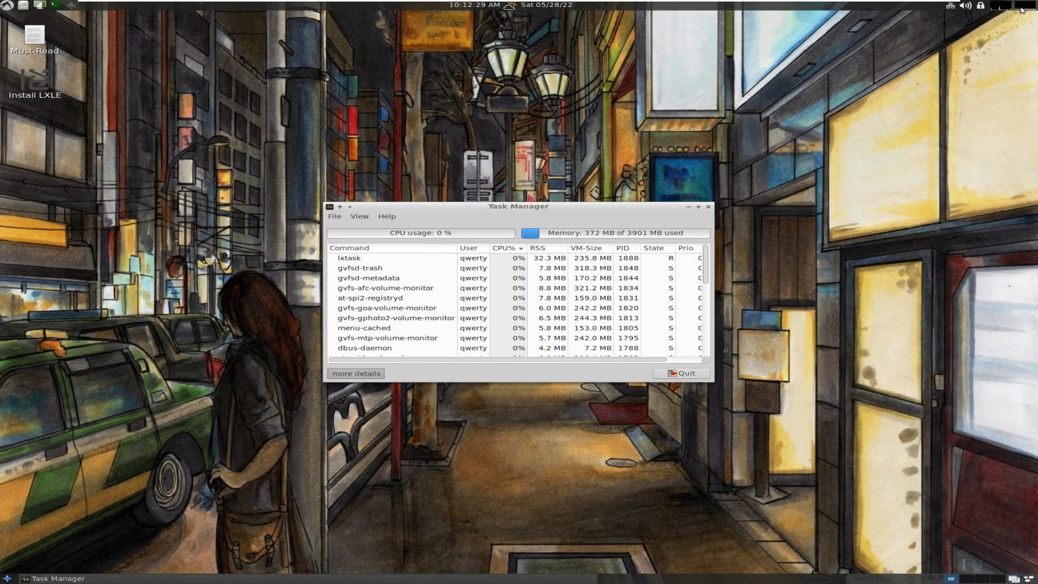
pyautogui.click(698, 207)
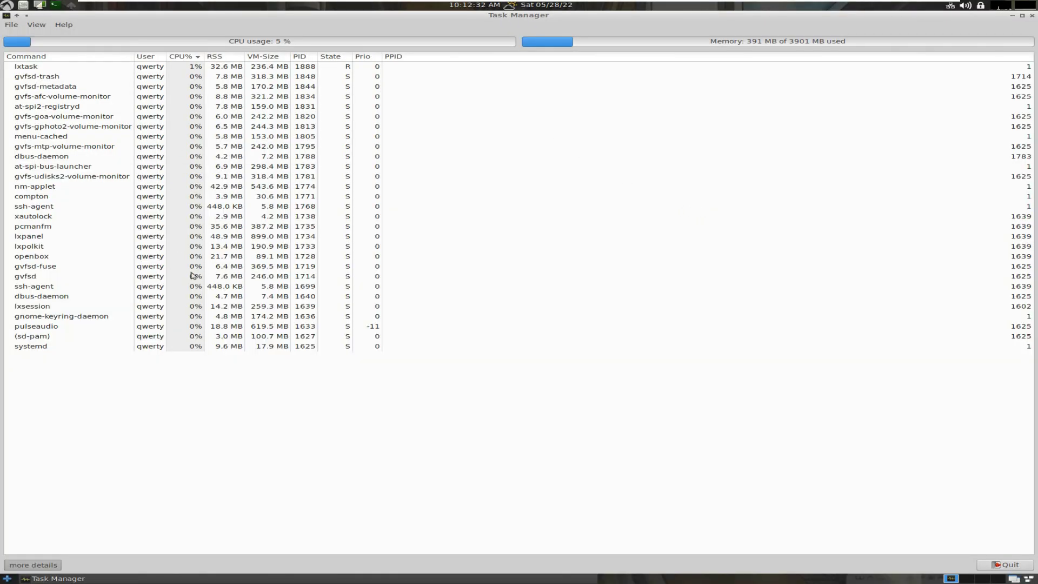
pyautogui.click(63, 24)
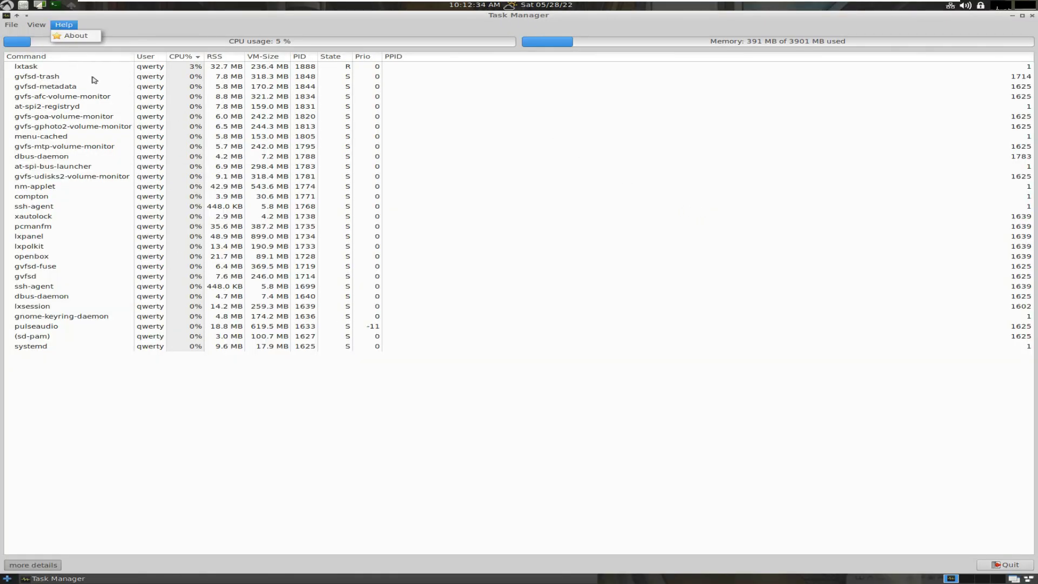
pyautogui.click(76, 37)
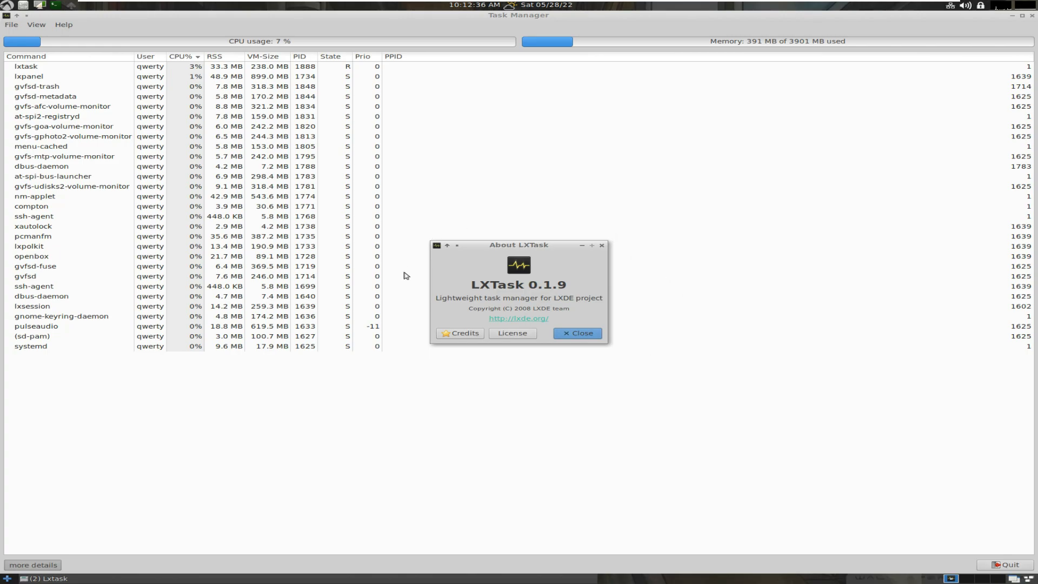
pyautogui.click(567, 332)
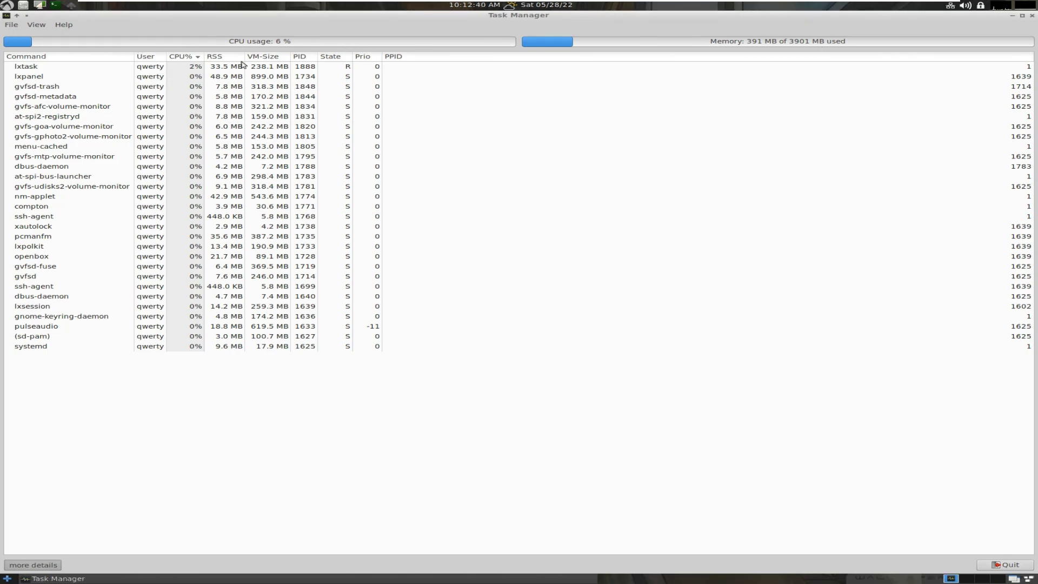
# Look through the View menu and version info, then close the Task Manager window
pyautogui.click(39, 26)
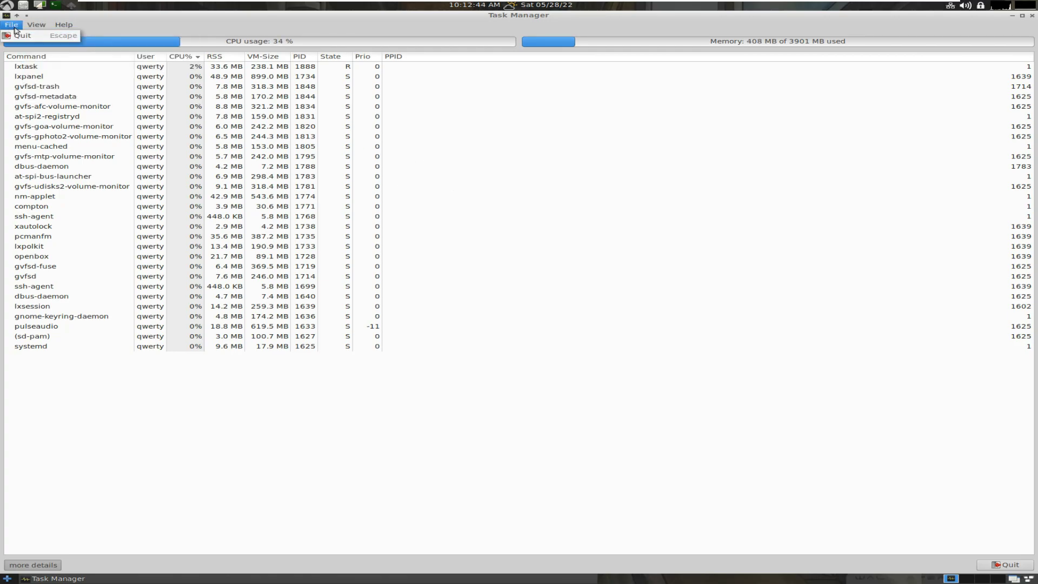
pyautogui.click(71, 35)
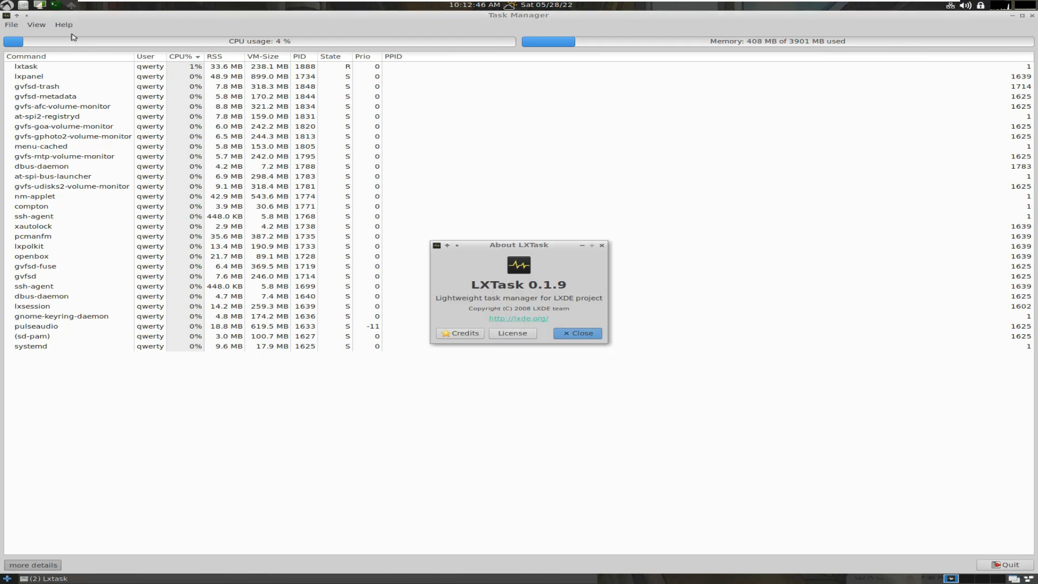
pyautogui.click(569, 335)
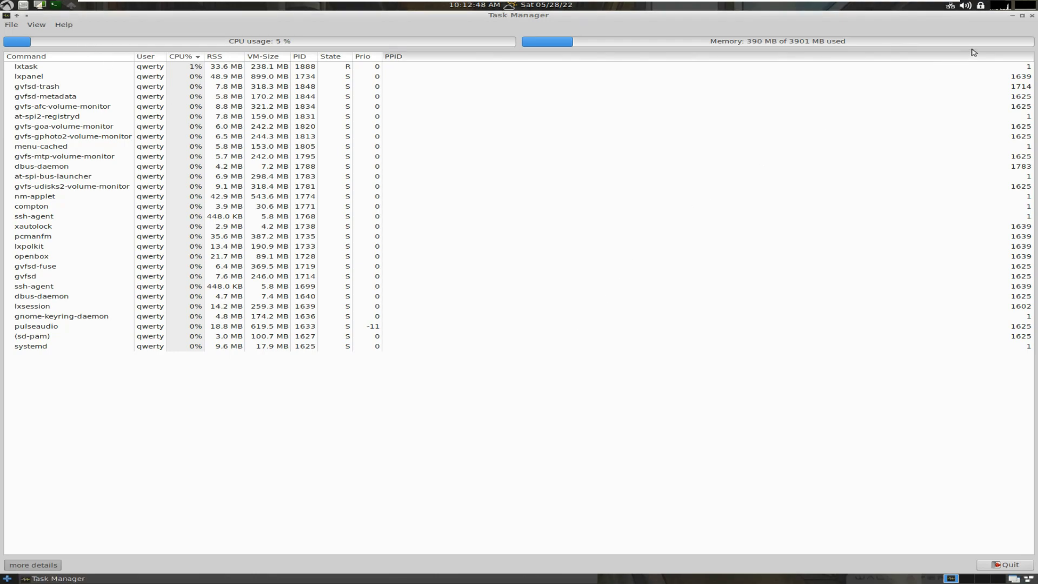
pyautogui.click(1031, 16)
pyautogui.hotkey('ctrl', 'alt', 'Delete')
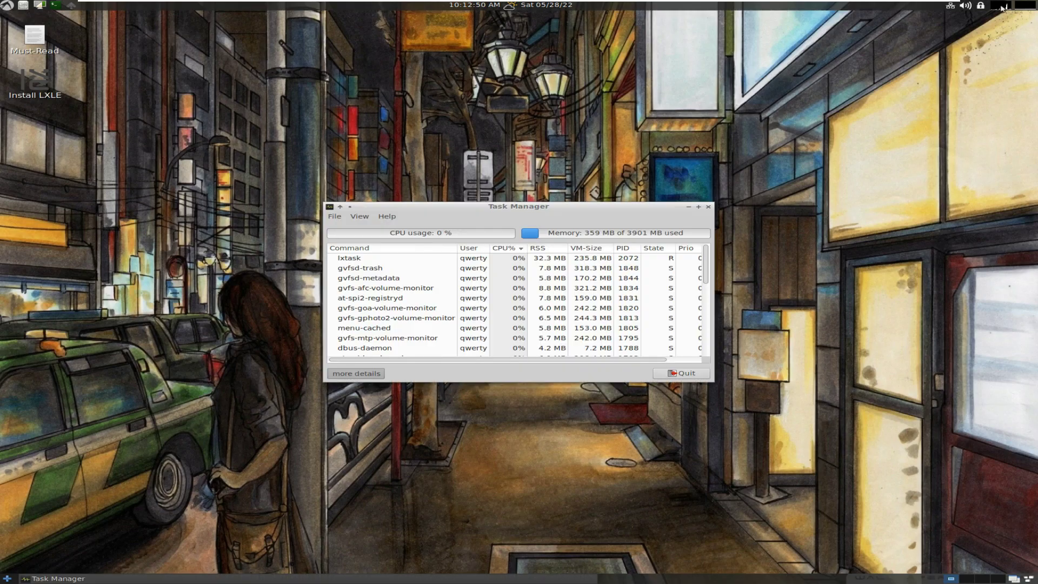
pyautogui.click(708, 207)
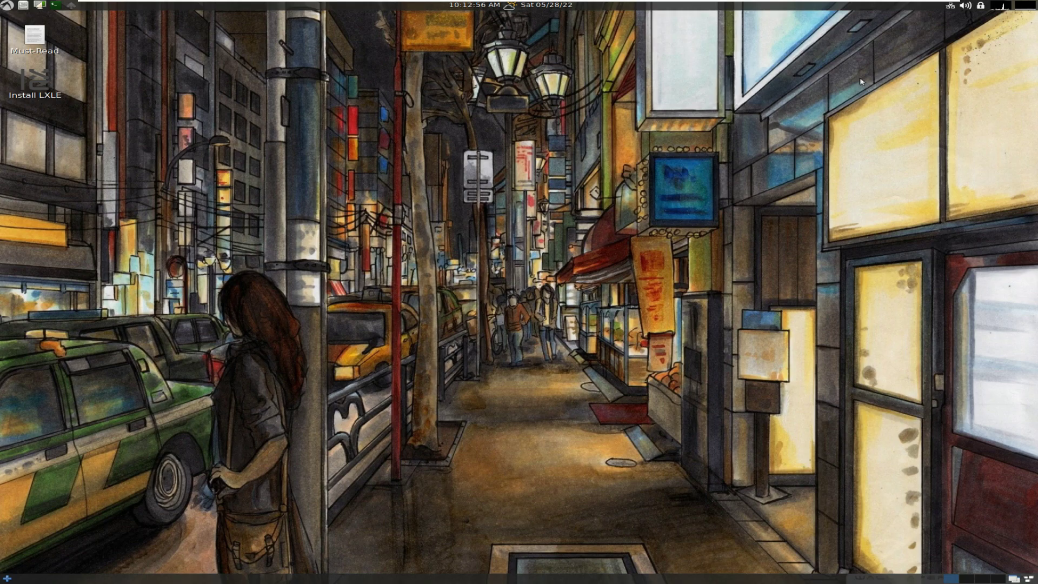
# Launch Sakura maximized and run uname and uname -a
pyautogui.click(55, 5)
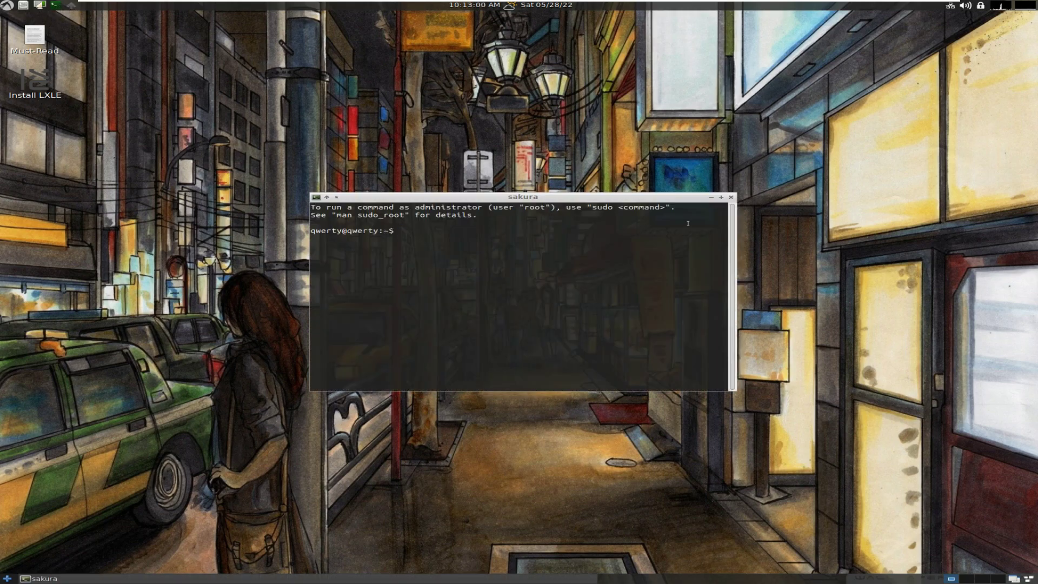
pyautogui.click(721, 197)
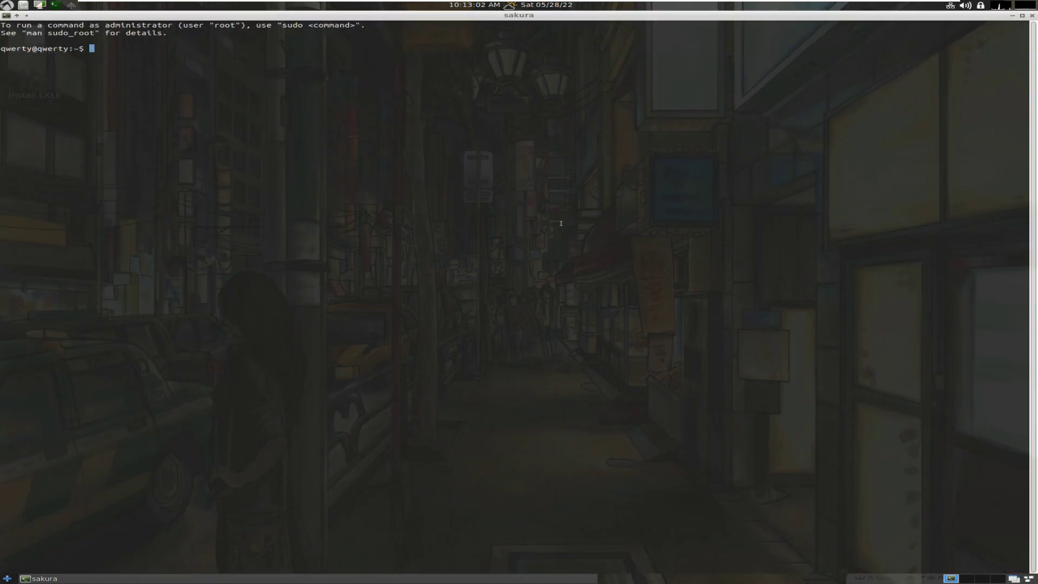
pyautogui.write('uname')
pyautogui.press('Return')
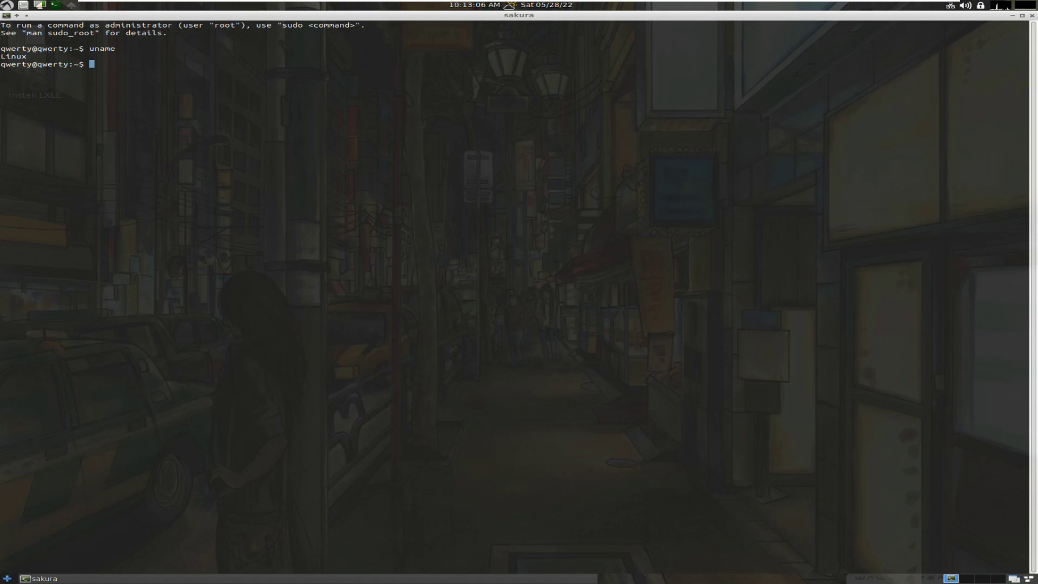
pyautogui.write('uname -a')
pyautogui.press('Return')
# Run uname -r, -s and -v to show kernel release 5.4.0-113-generic, name and version
pyautogui.write('uname -r')
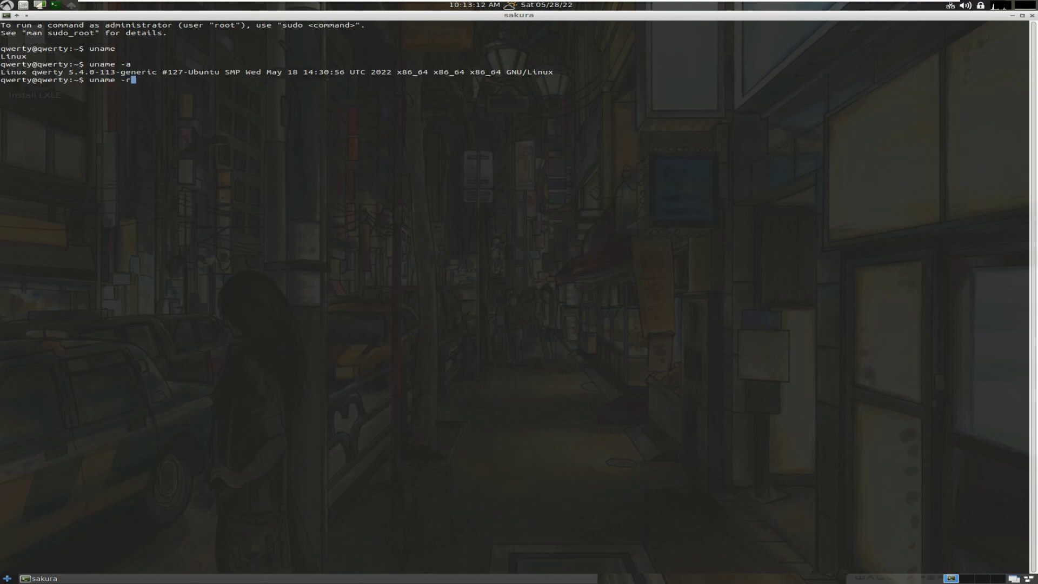
pyautogui.press('Return')
pyautogui.write('uname -')
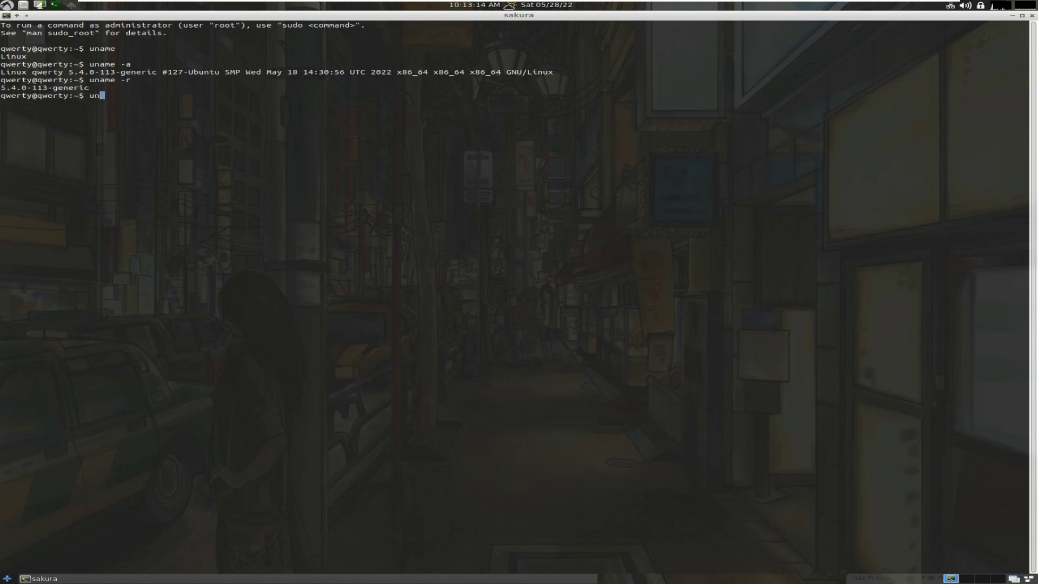
pyautogui.write('s')
pyautogui.press('Return')
pyautogui.write('uname -v')
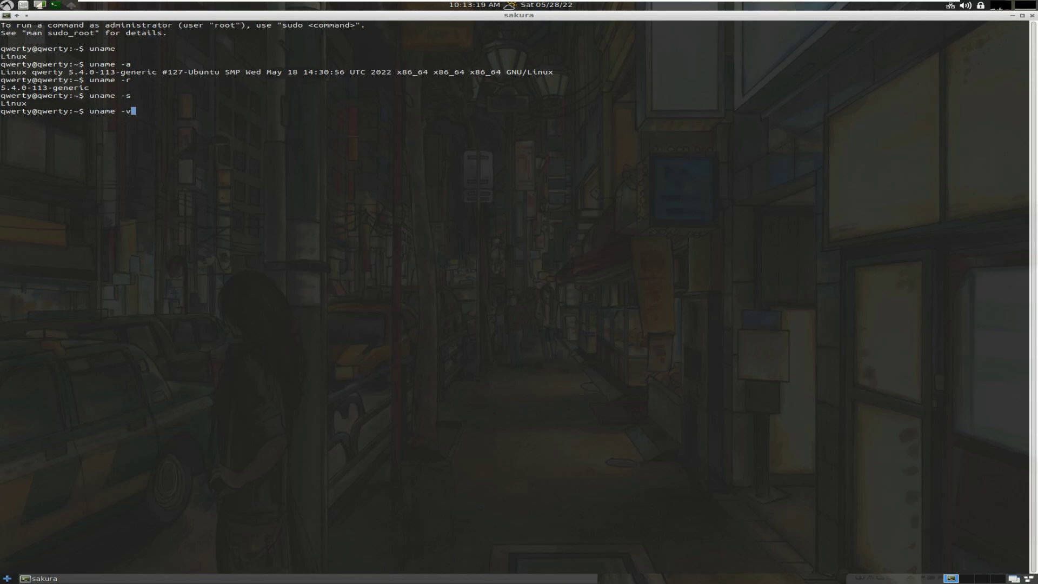
pyautogui.press('Return')
# Run uname -i, -n and -o to show platform x86_64, hostname and GNU/Linux
pyautogui.write('uanme')
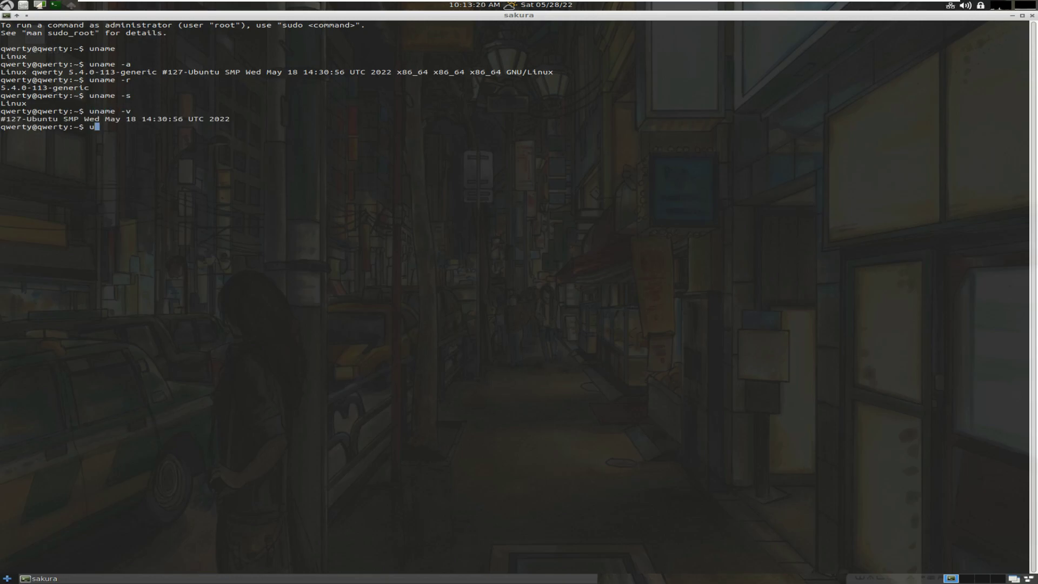
pyautogui.press('BackSpace')
pyautogui.press('BackSpace')
pyautogui.press('BackSpace')
pyautogui.press('BackSpace')
pyautogui.write('name -i')
pyautogui.press('Return')
pyautogui.write('uname -')
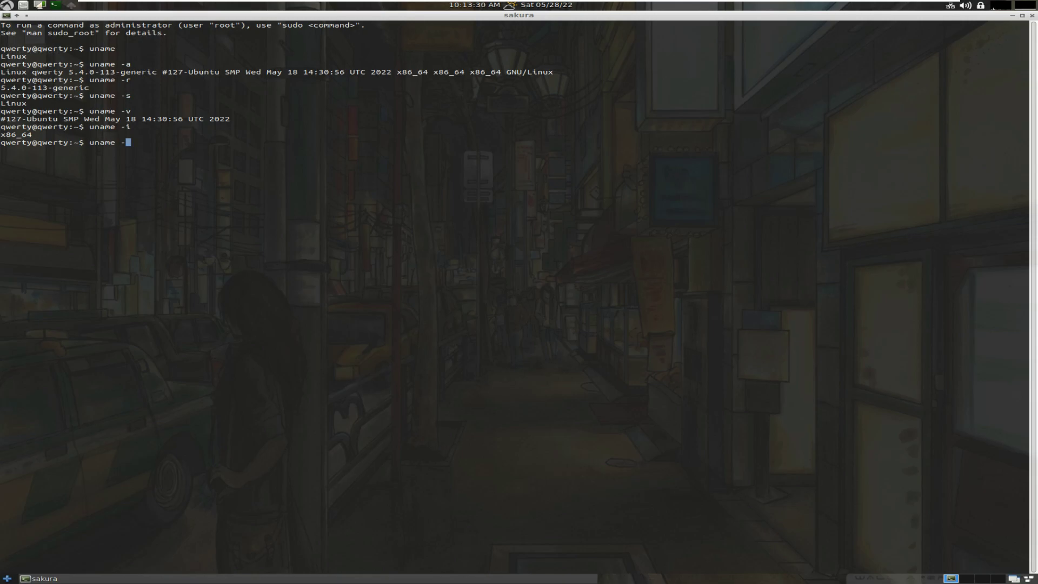
pyautogui.write('n')
pyautogui.press('Return')
pyautogui.write('uname -o')
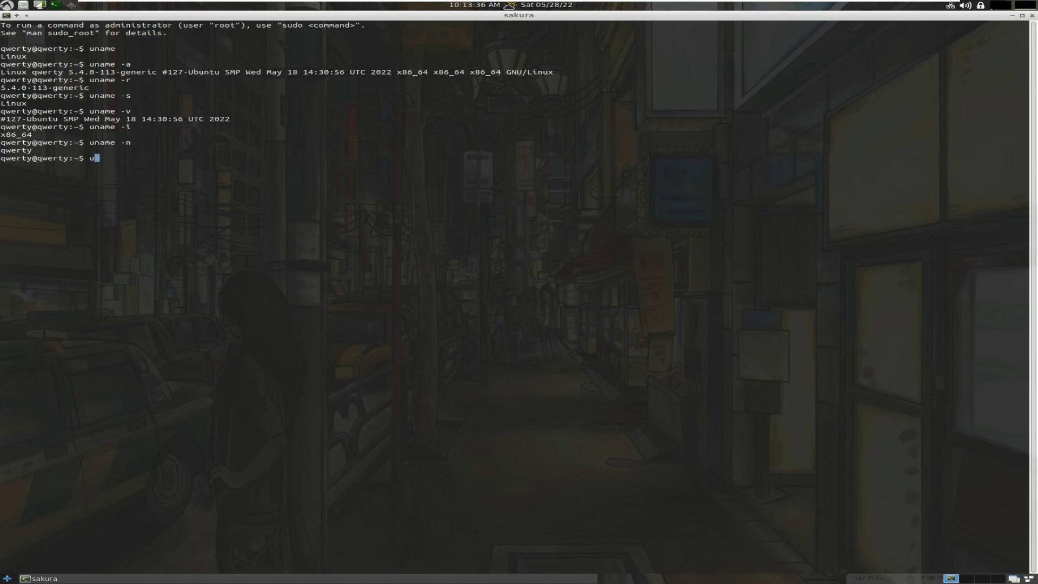
pyautogui.press('Return')
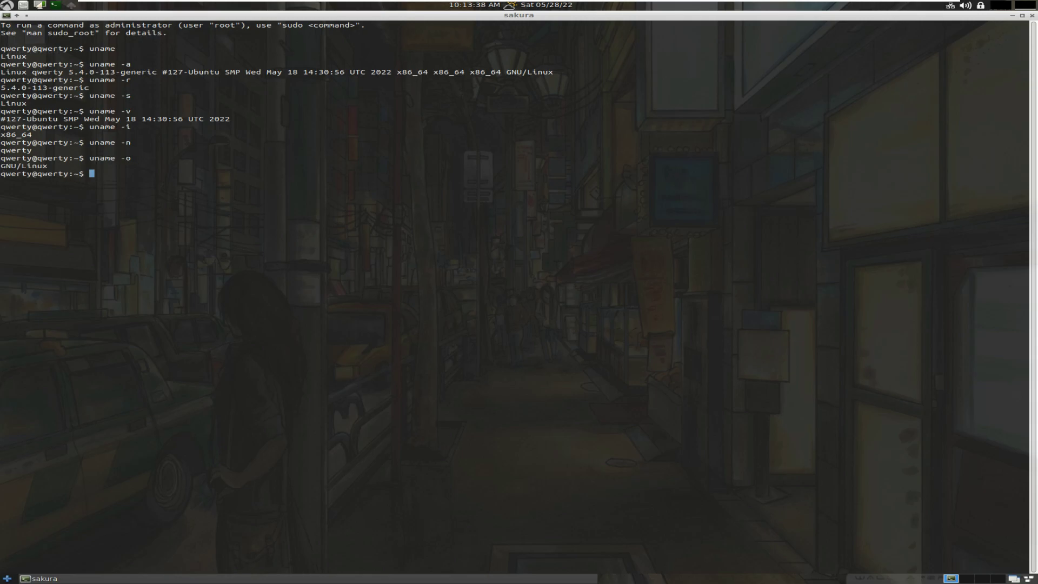
# Run neofetch to display the system summary
pyautogui.write('neofetch')
pyautogui.press('Return')
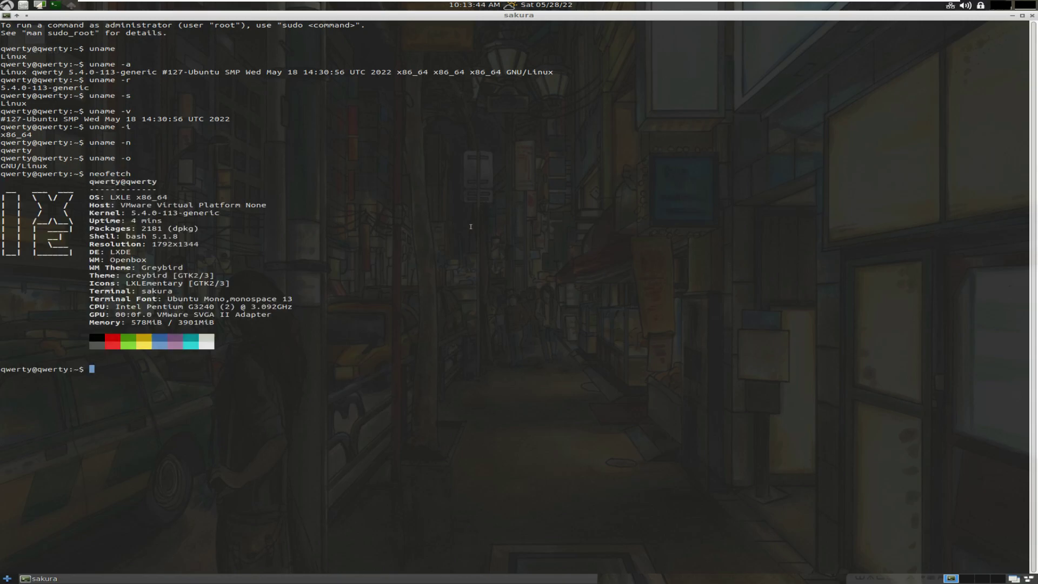
pyautogui.moveTo(240, 326); pyautogui.dragTo(69, 174)
pyautogui.click(131, 366)
# Run lscpu and lshw -short to list CPU and hardware details, then exit the terminal
pyautogui.write('lscpu')
pyautogui.press('Return')
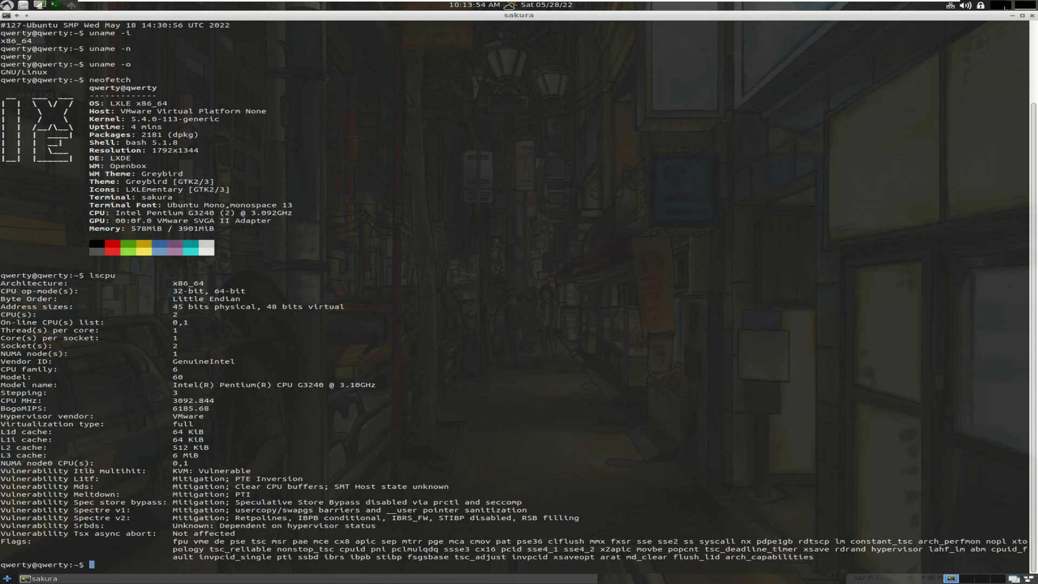
pyautogui.write('lshw -short')
pyautogui.press('Return')
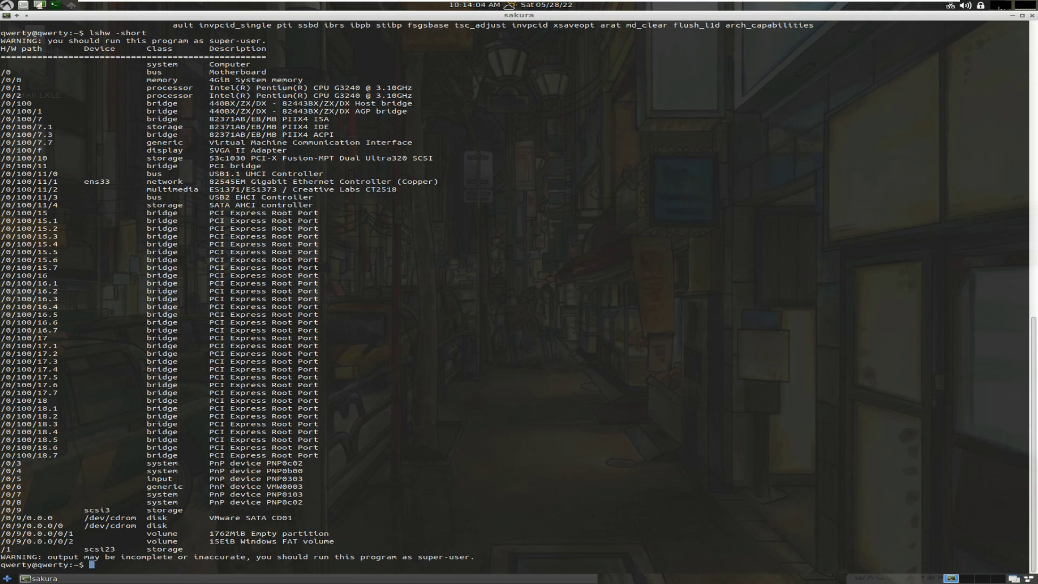
pyautogui.scroll(2, 518, 297)
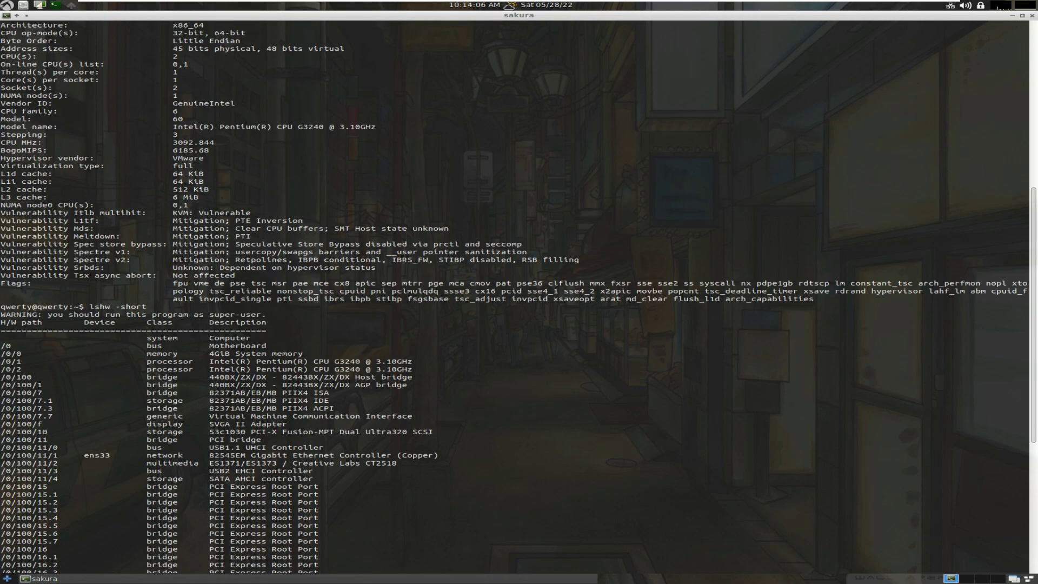
pyautogui.scroll(-2, 185, 366)
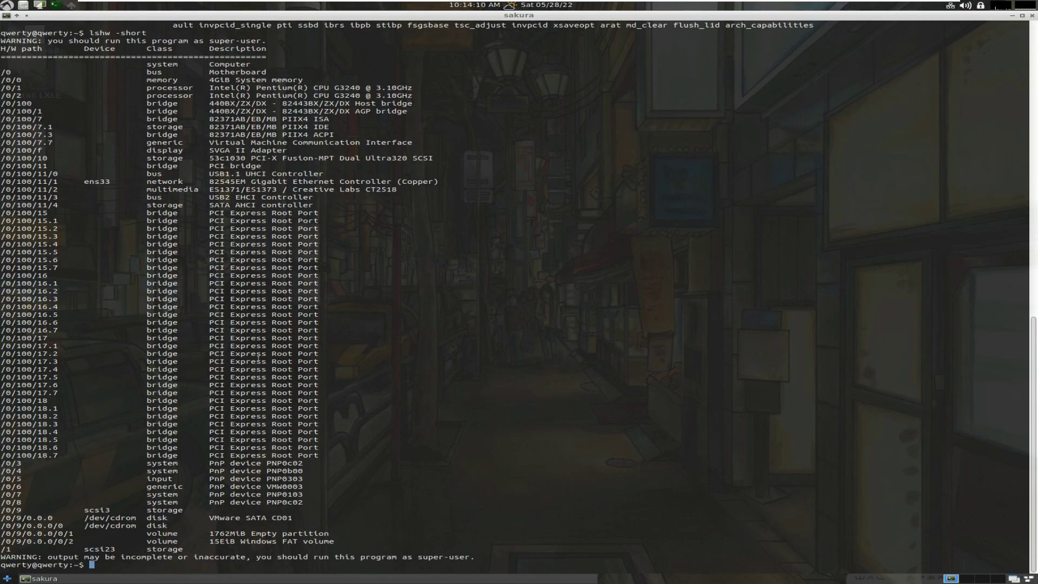
pyautogui.write('exit')
pyautogui.press('Return')
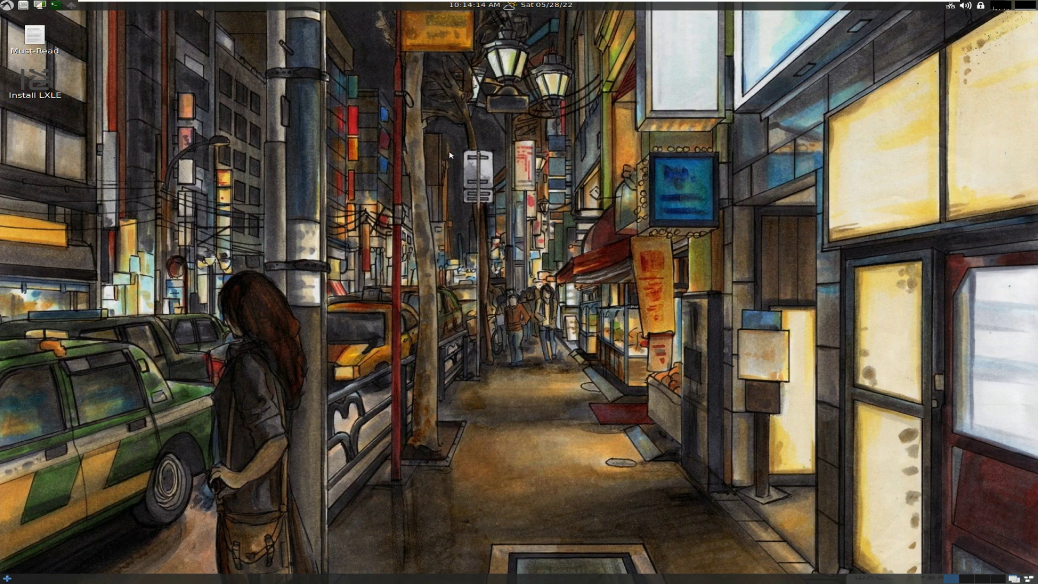
# Open Desktop Preferences from the desktop's right-click menu
pyautogui.rightClick(463, 123)
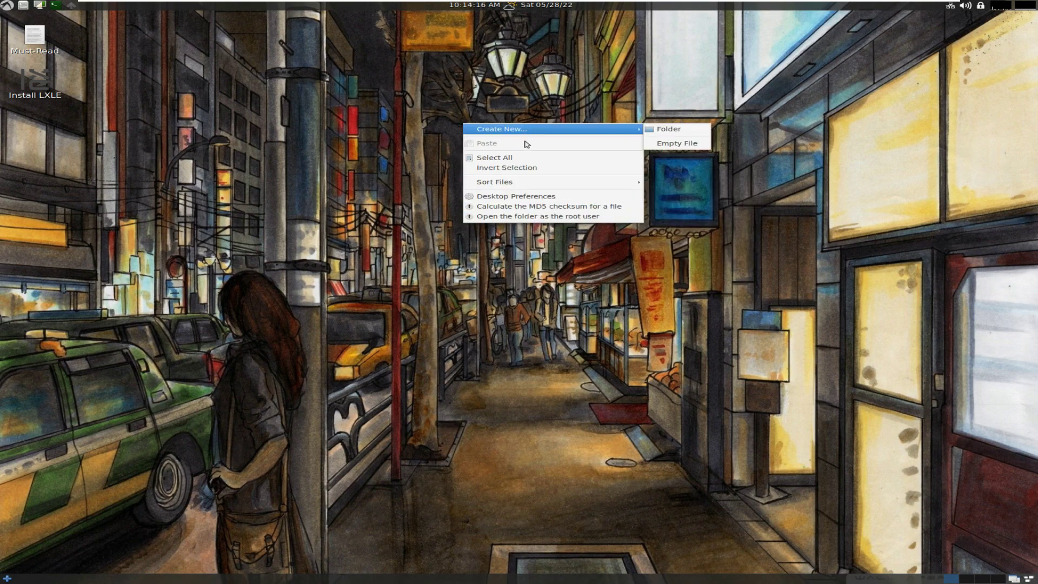
pyautogui.click(529, 201)
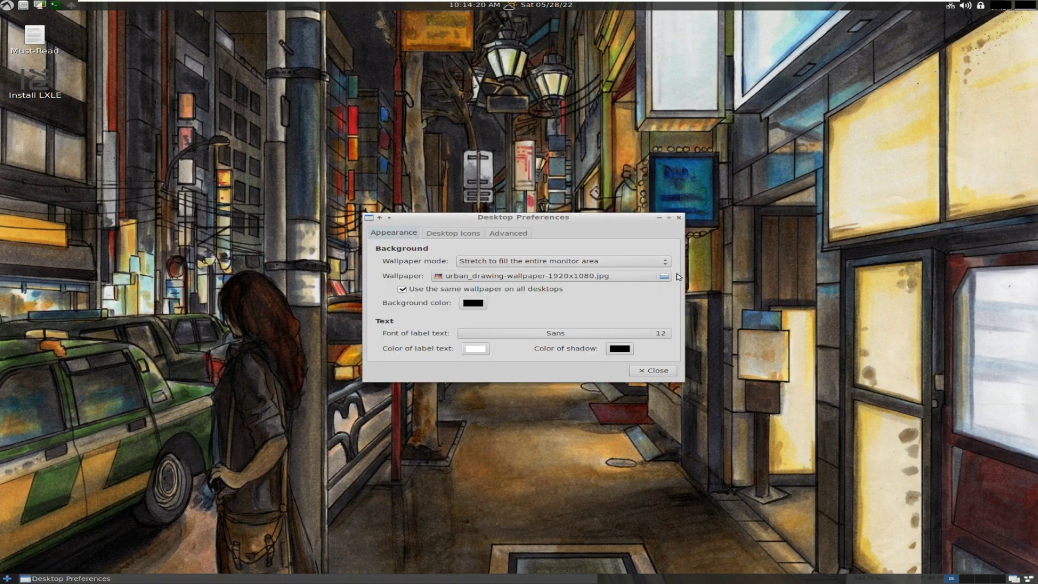